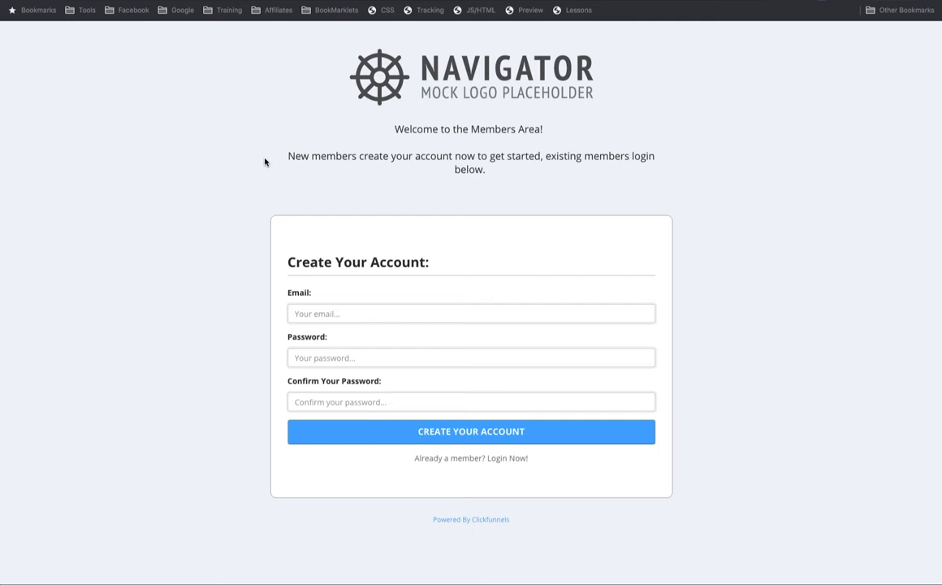
# - Enter the member's email and a four-character password twice, then submit the sign-up form
pyautogui.click(336, 315)
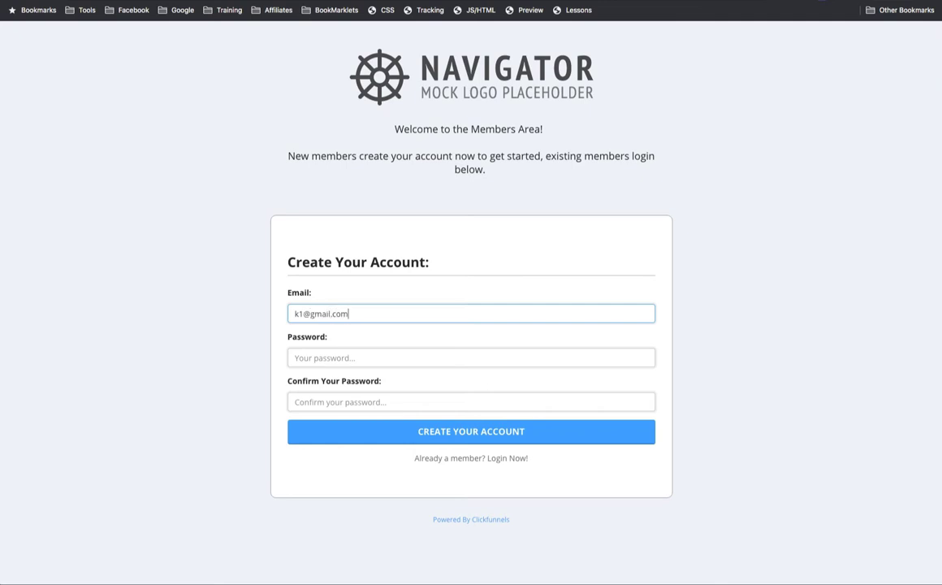
pyautogui.click(471, 357)
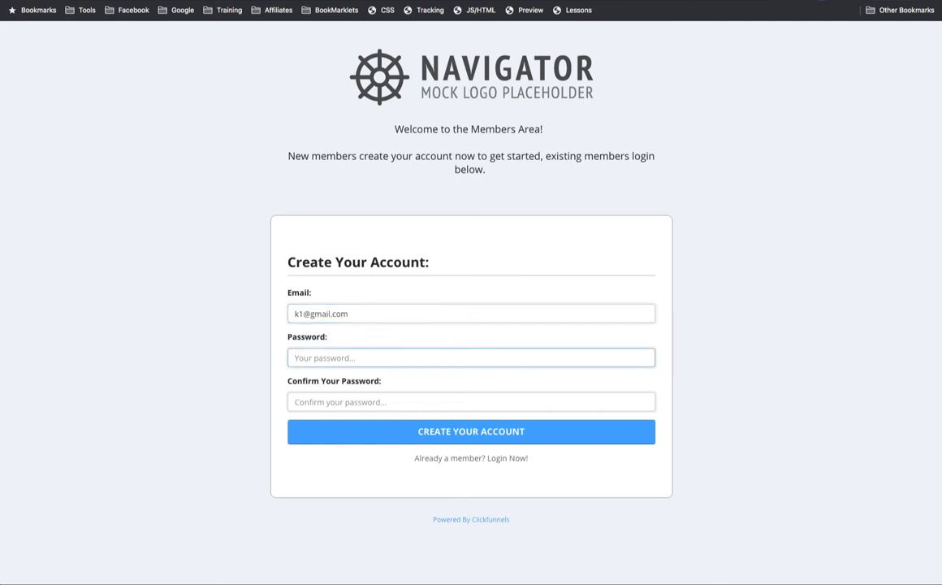
pyautogui.write('1234')
pyautogui.click(471, 401)
pyautogui.write('1234')
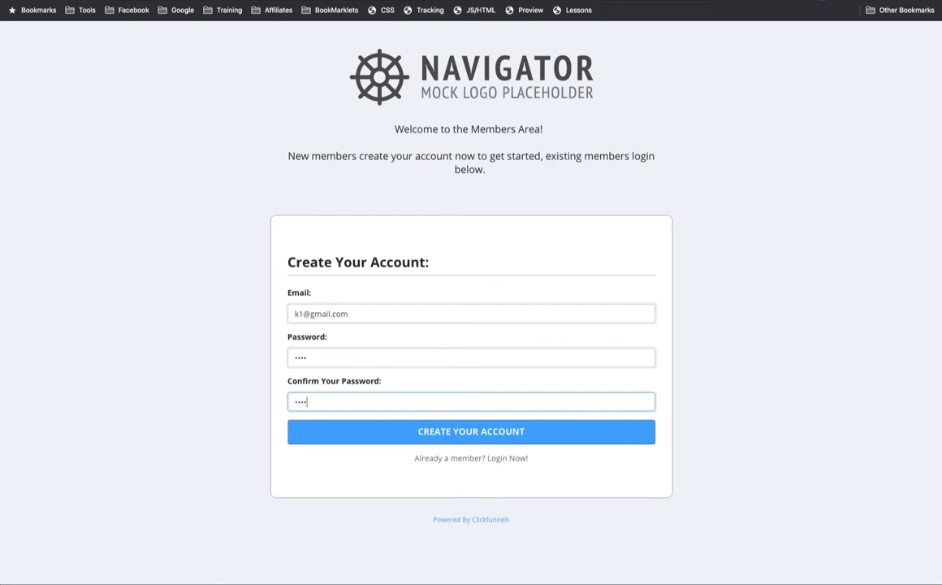
pyautogui.press('Return')
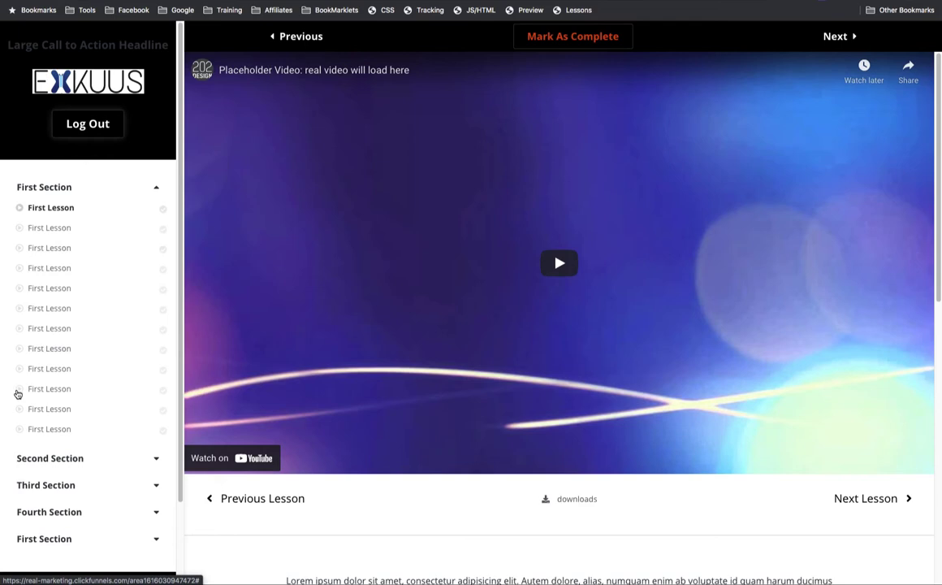
# - Browse the second and third First Section lessons, then go back to the first lesson
pyautogui.click(58, 230)
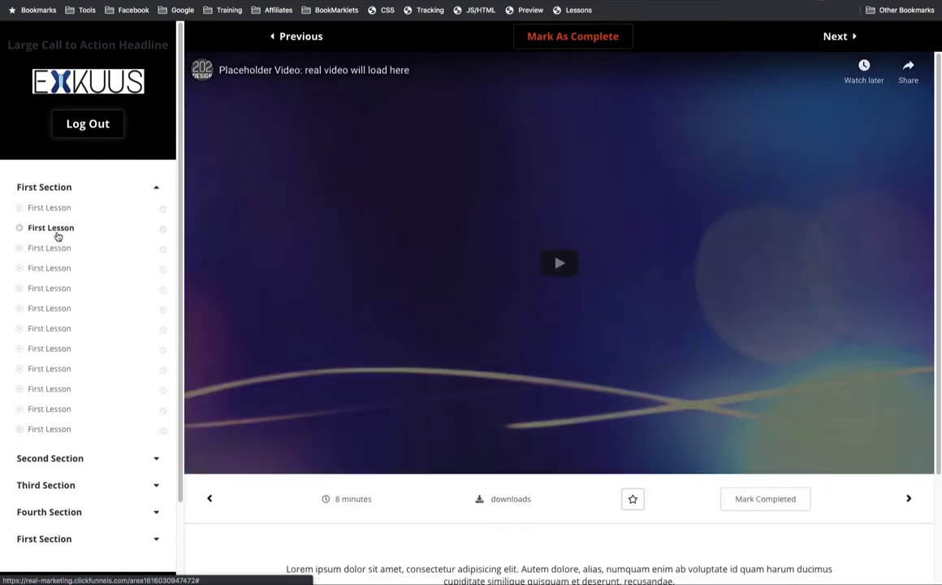
pyautogui.click(55, 249)
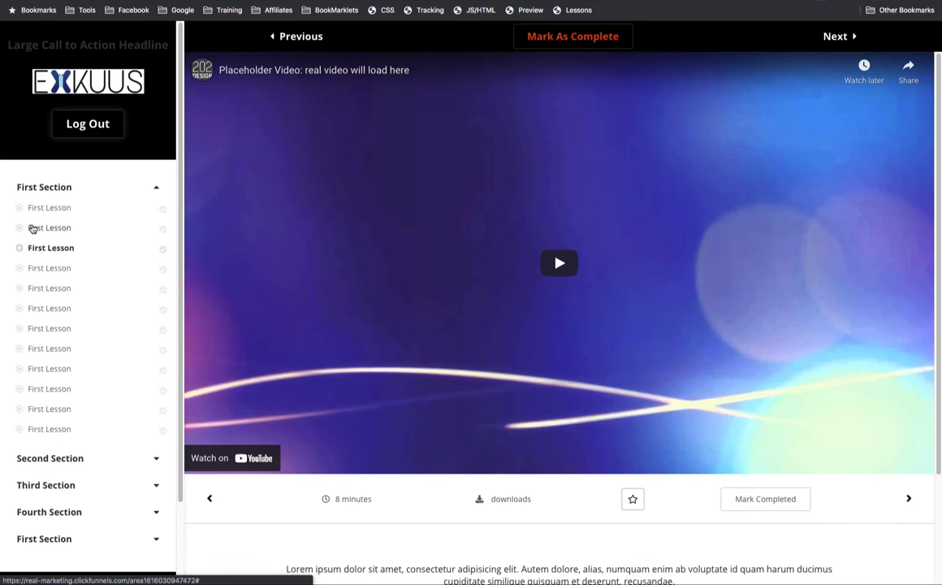
pyautogui.click(50, 208)
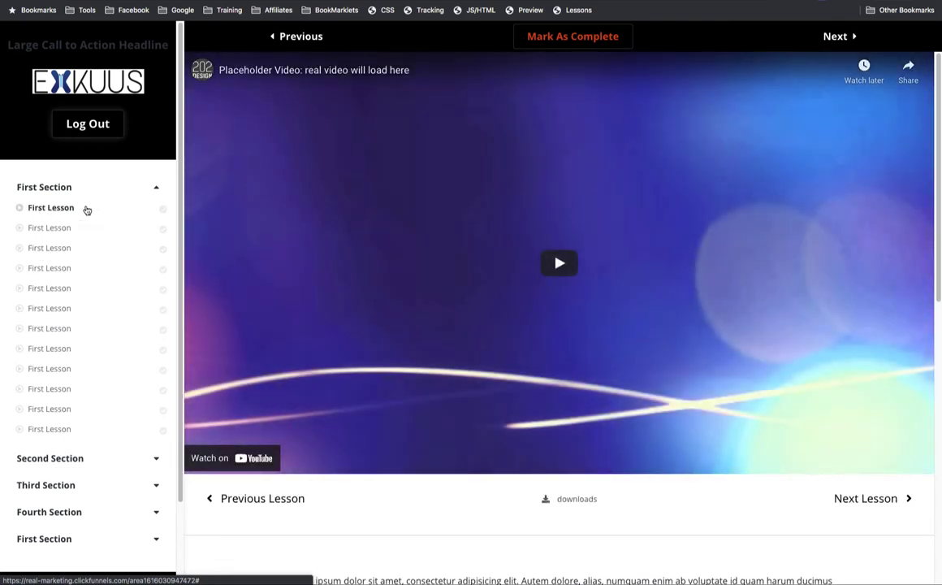
# - Mark First Section lessons 1, 3 and 4 complete, leaving lesson 2 unchecked
pyautogui.click(567, 37)
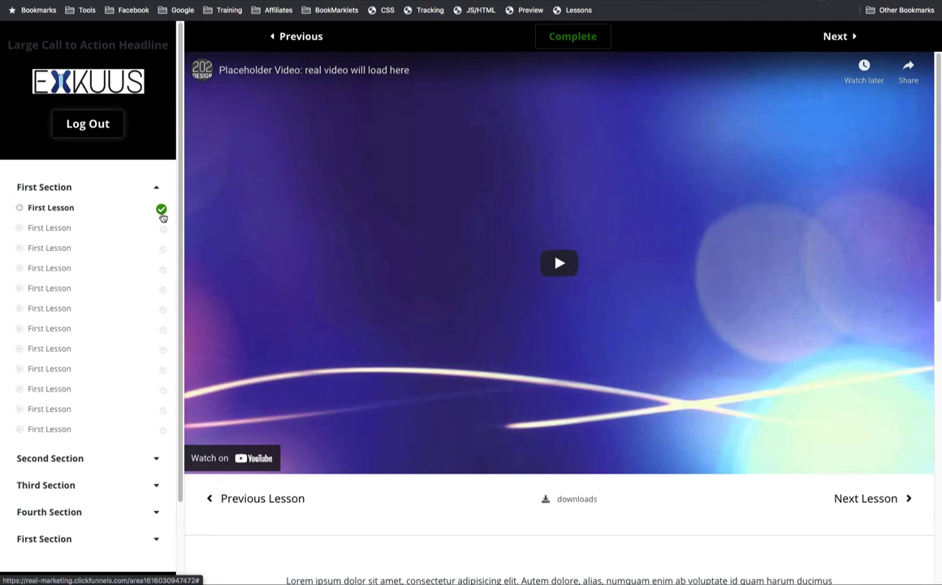
pyautogui.click(833, 36)
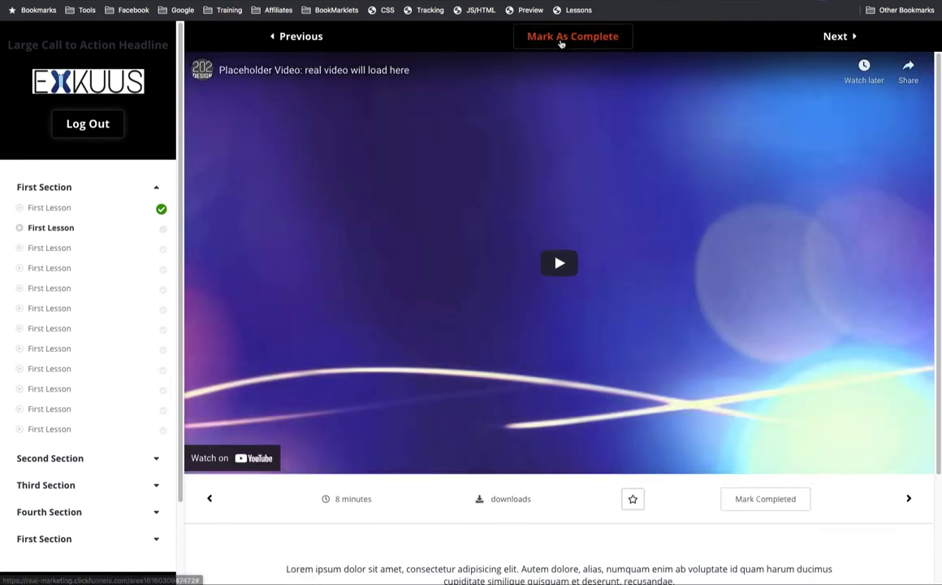
pyautogui.click(565, 37)
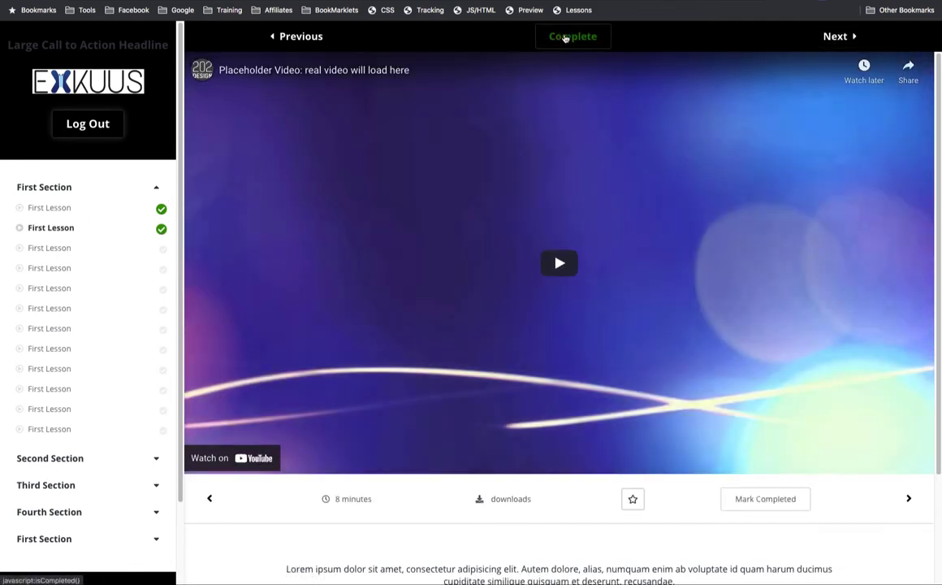
pyautogui.click(65, 250)
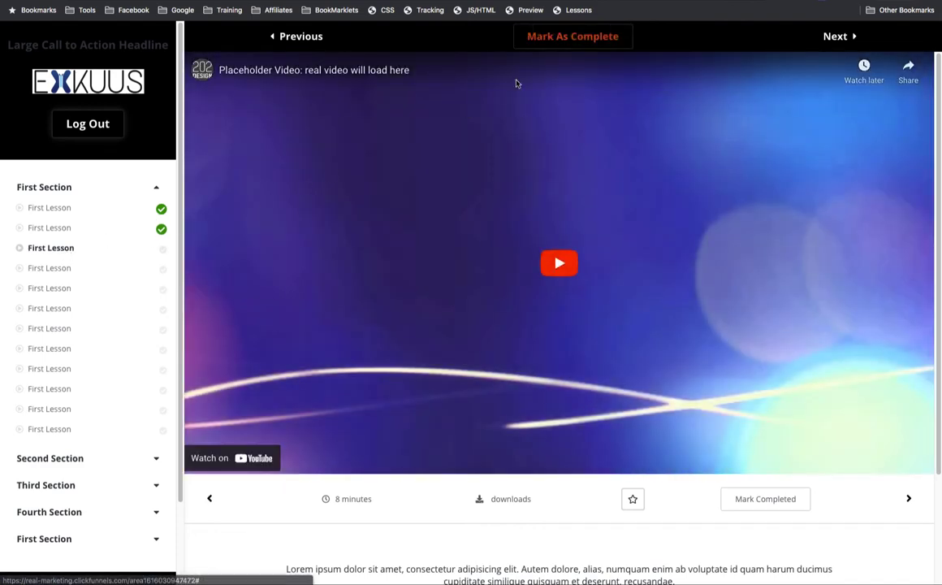
pyautogui.click(557, 38)
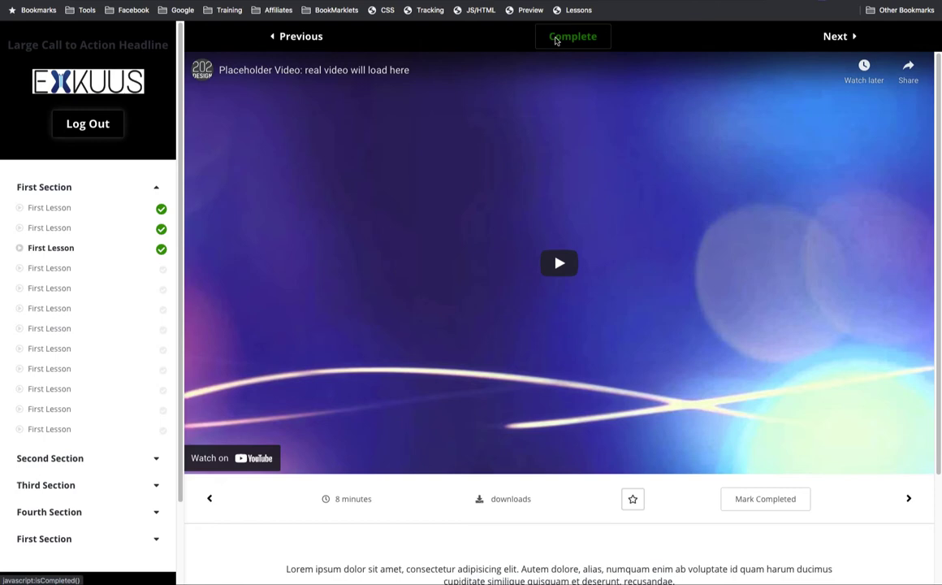
pyautogui.click(82, 231)
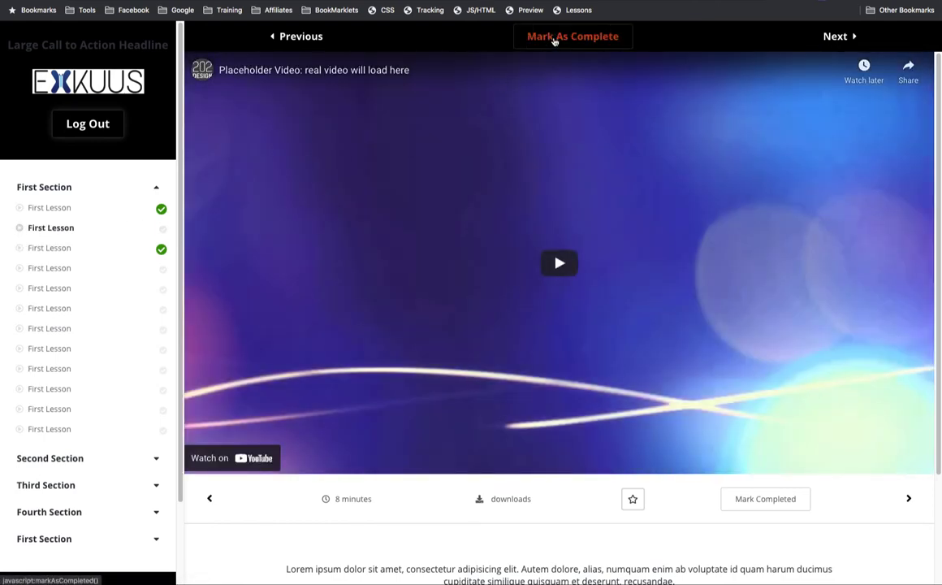
pyautogui.click(56, 269)
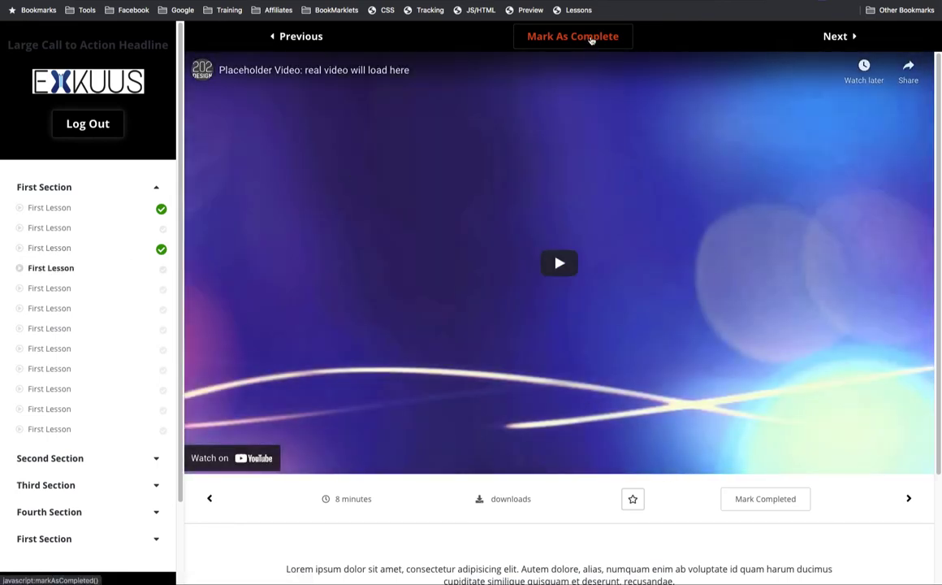
pyautogui.click(590, 38)
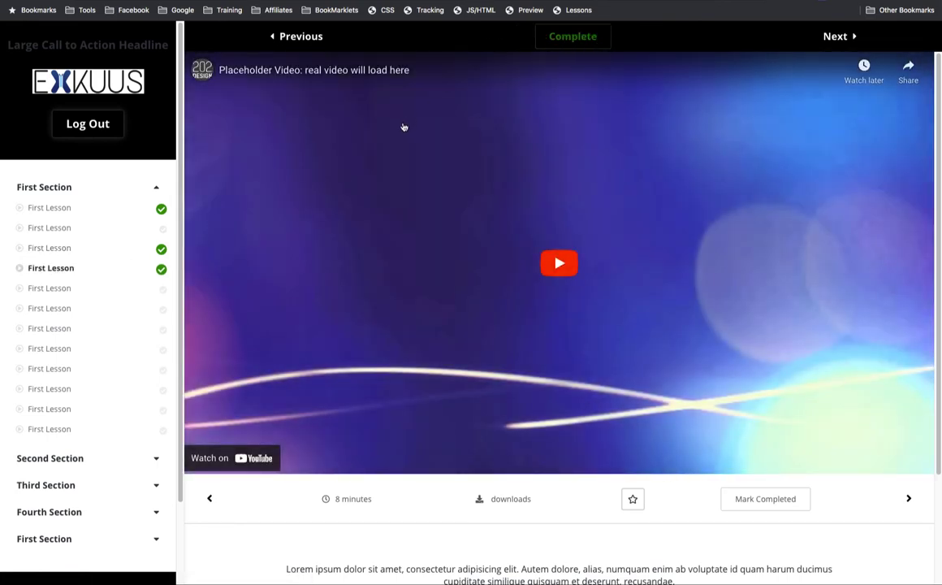
# - Log out of the member area and log back in with the account's email and password
pyautogui.click(100, 126)
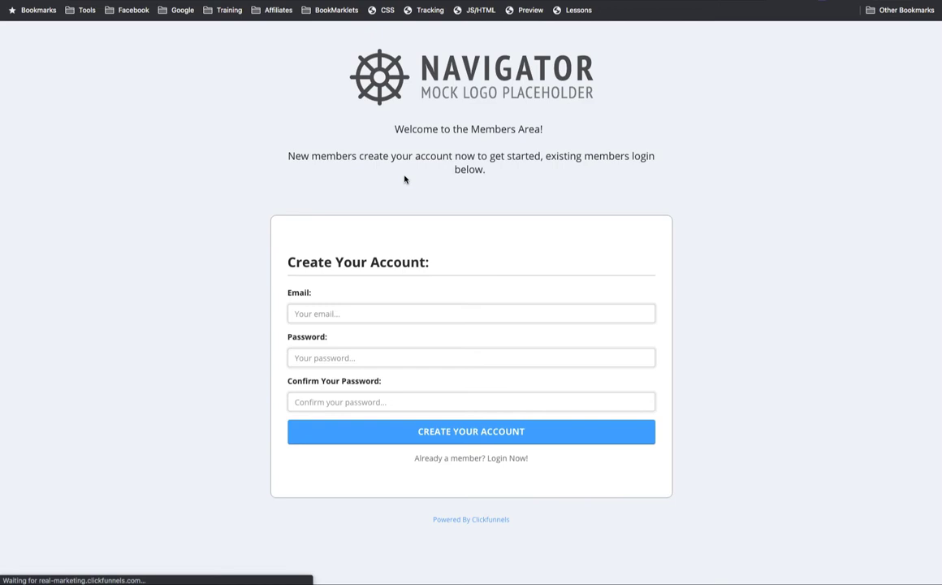
pyautogui.click(363, 314)
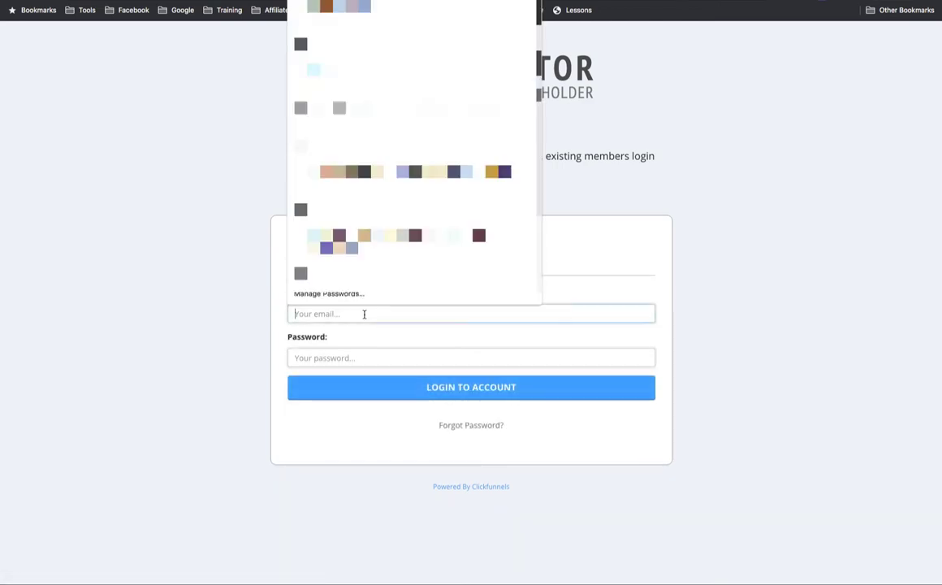
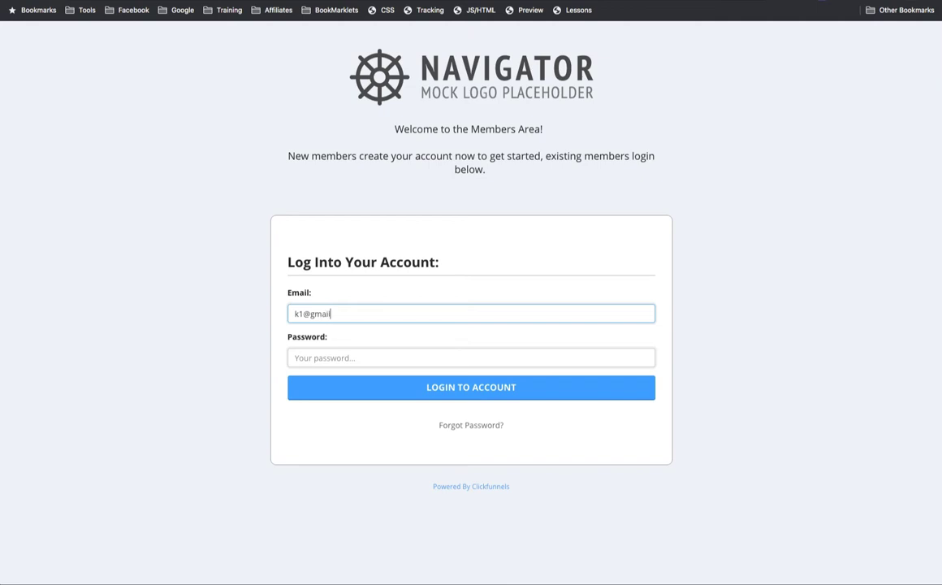
pyautogui.press('Tab')
pyautogui.write('pa')
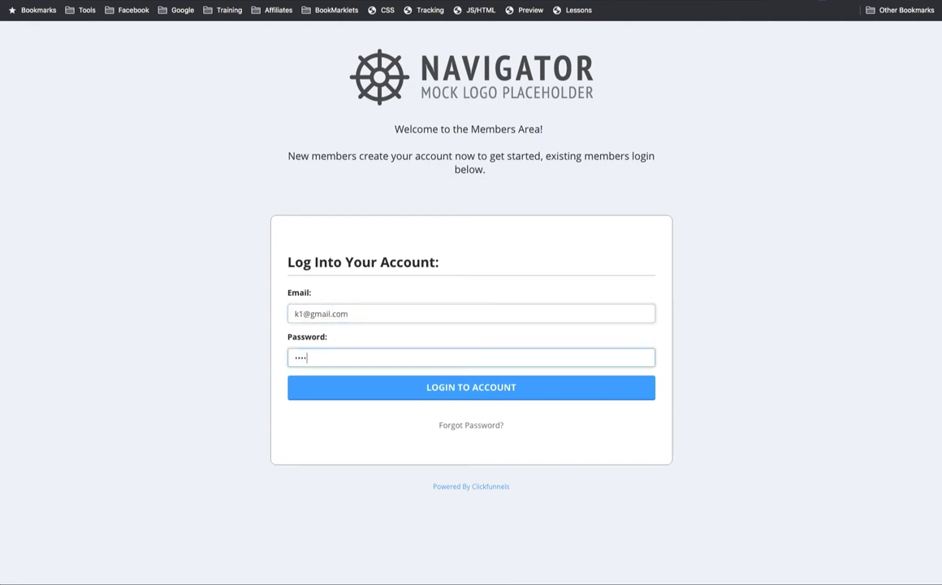
pyautogui.press('Return')
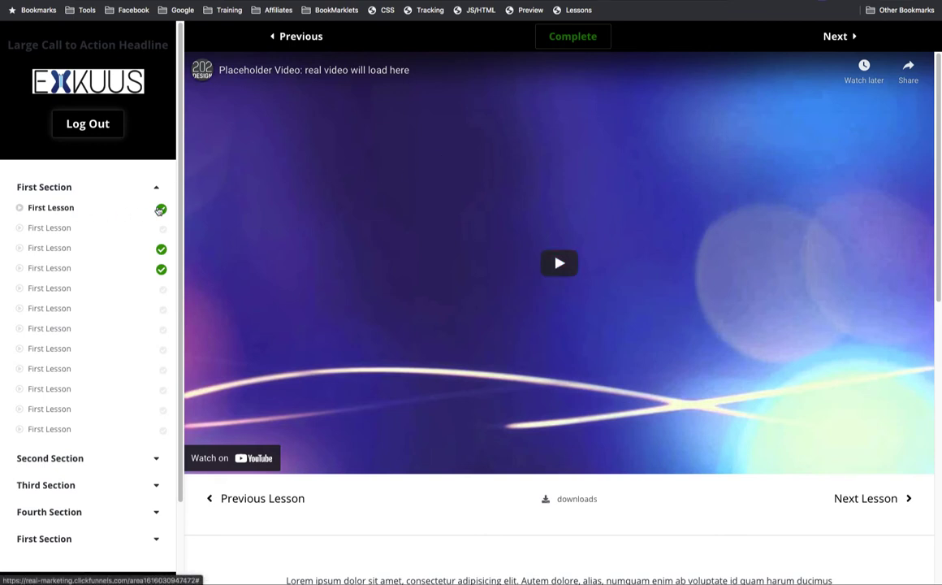
# - Mark the fifth and second lessons complete
pyautogui.click(129, 291)
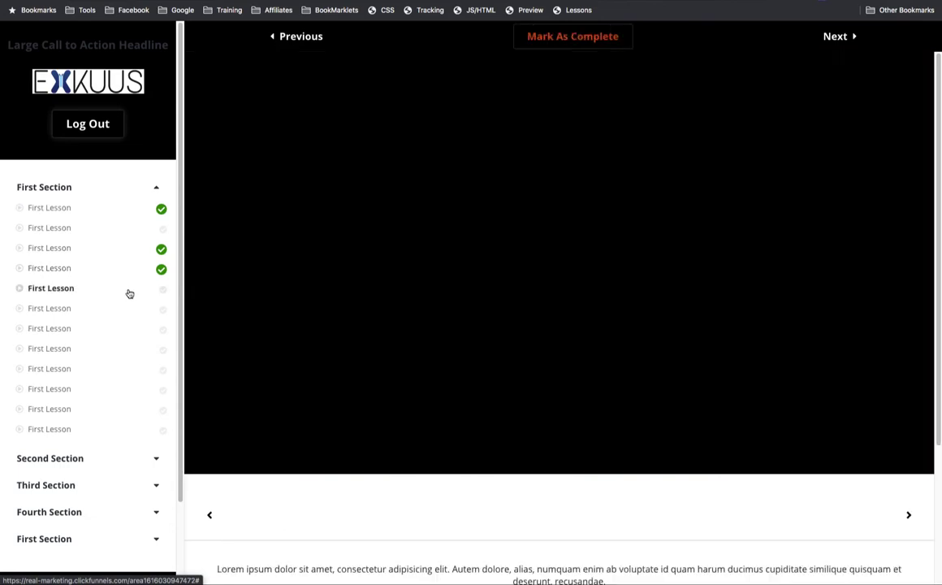
pyautogui.click(551, 36)
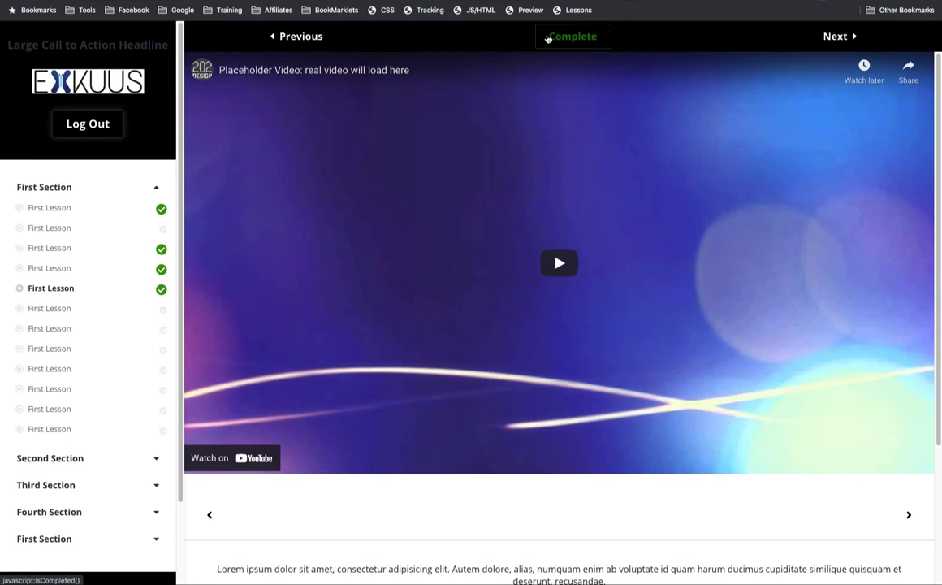
pyautogui.click(114, 227)
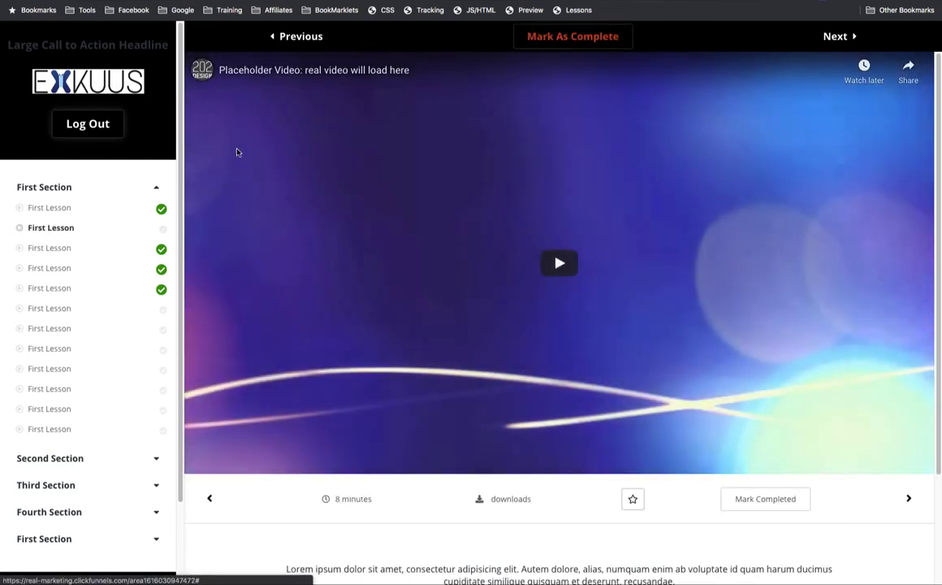
pyautogui.click(535, 39)
# - Clear the first lesson's completed check, then open the browser's developer tools
pyautogui.click(111, 211)
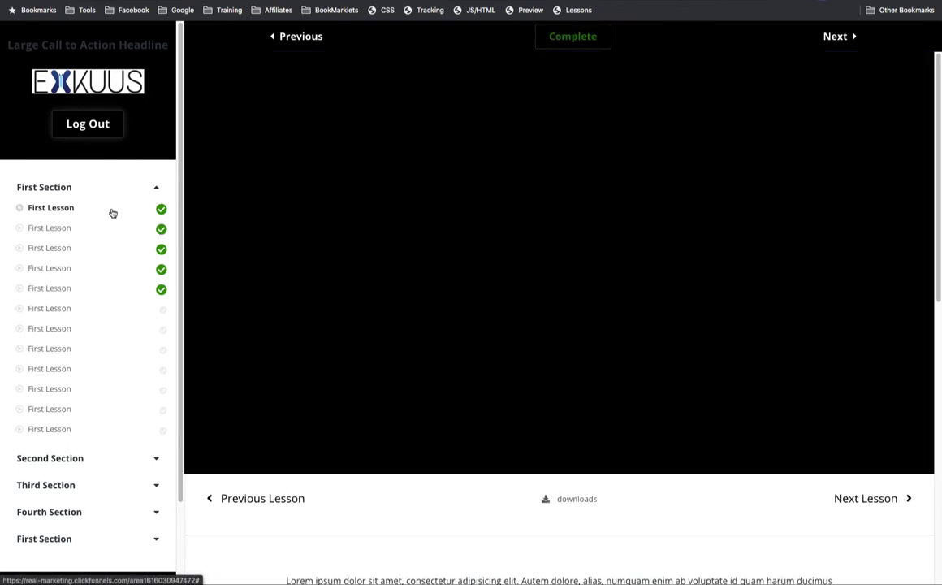
pyautogui.click(567, 41)
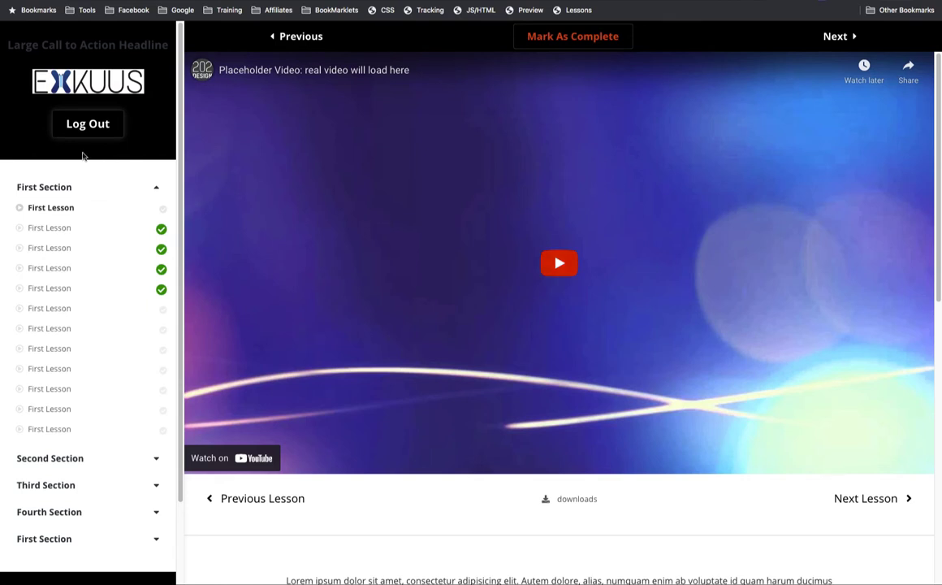
pyautogui.rightClick(13, 148)
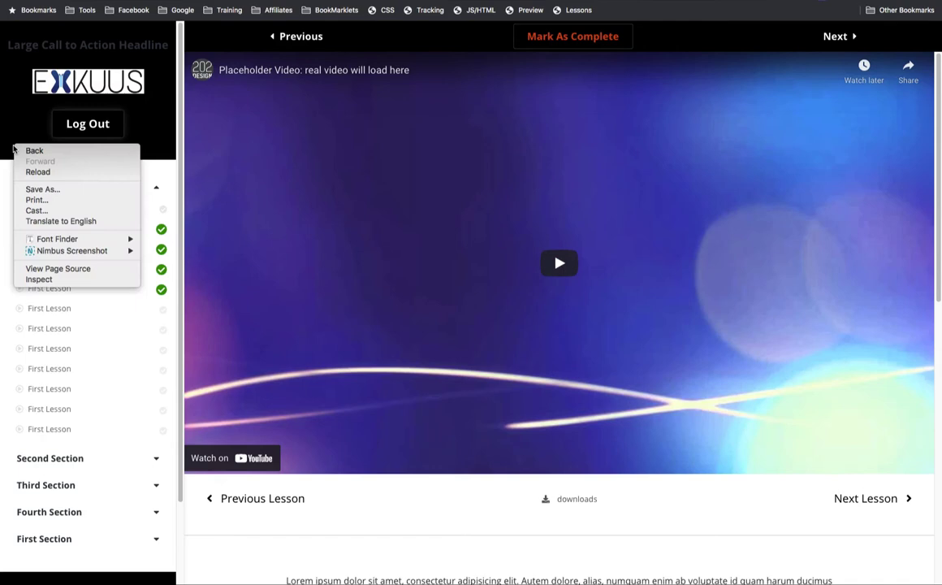
pyautogui.click(45, 278)
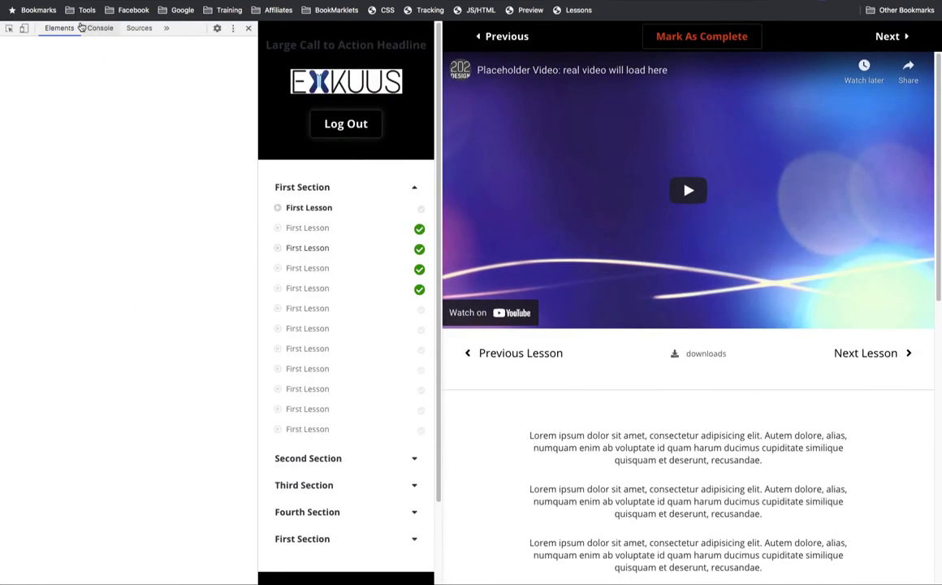
# - Switch the page to the 768×1184 responsive view and open the course sidebar
pyautogui.click(23, 29)
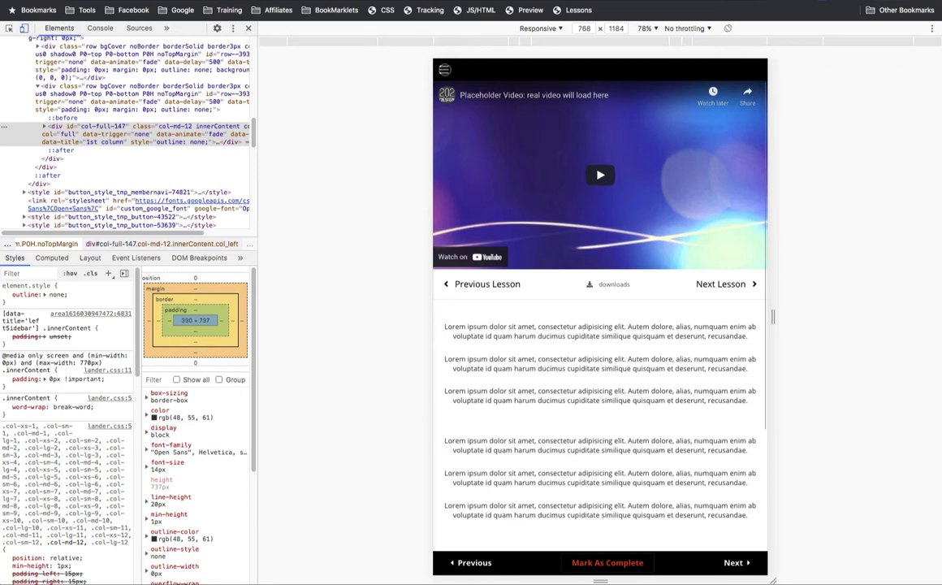
pyautogui.click(444, 70)
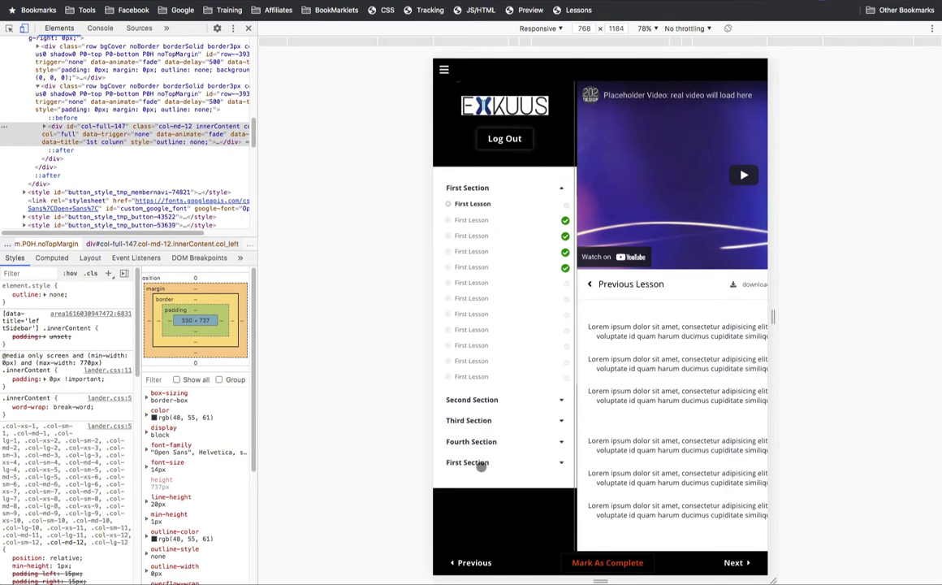
# - Expand the Fourth, Third and Second Section lesson lists in the mobile sidebar
pyautogui.click(486, 441)
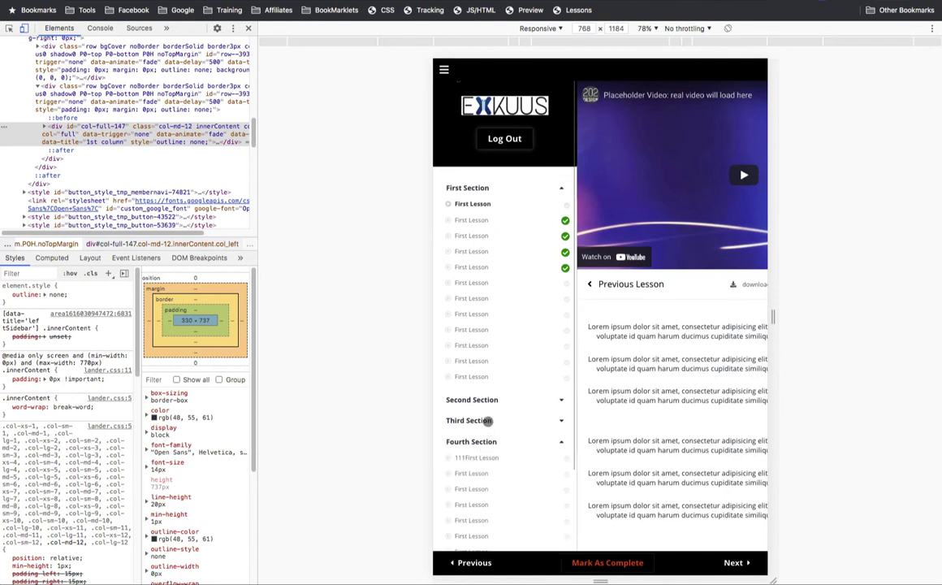
pyautogui.click(487, 412)
pyautogui.click(488, 398)
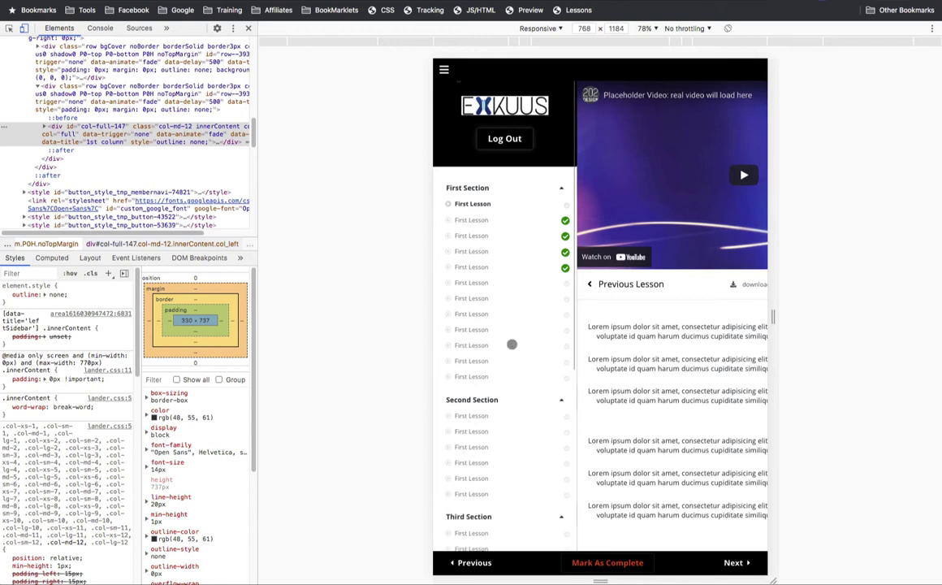
pyautogui.scroll(-3, 521, 326)
pyautogui.scroll(-3, 520, 326)
pyautogui.scroll(6, 521, 325)
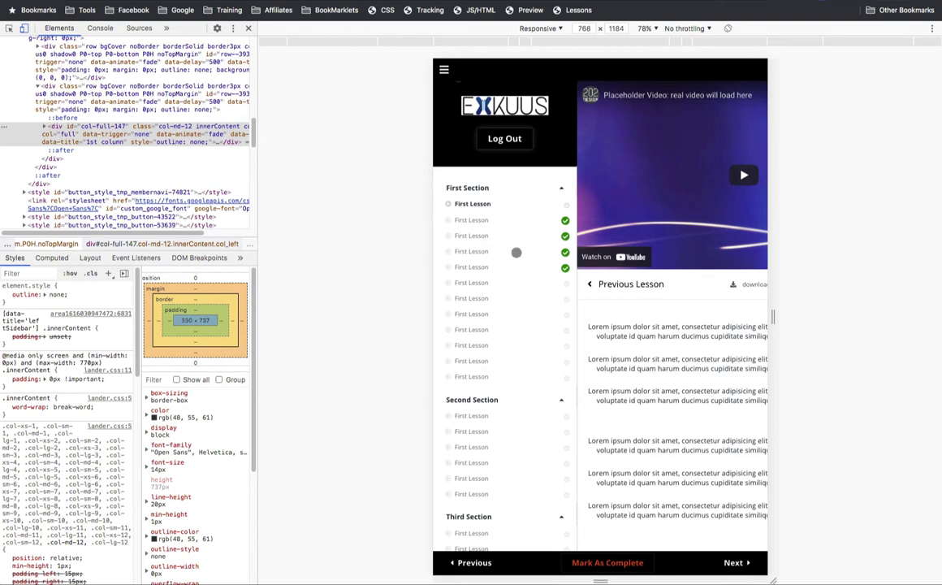
# - Mark the first lesson complete, advance with Next, and open the sidebar to view check marks
pyautogui.click(589, 562)
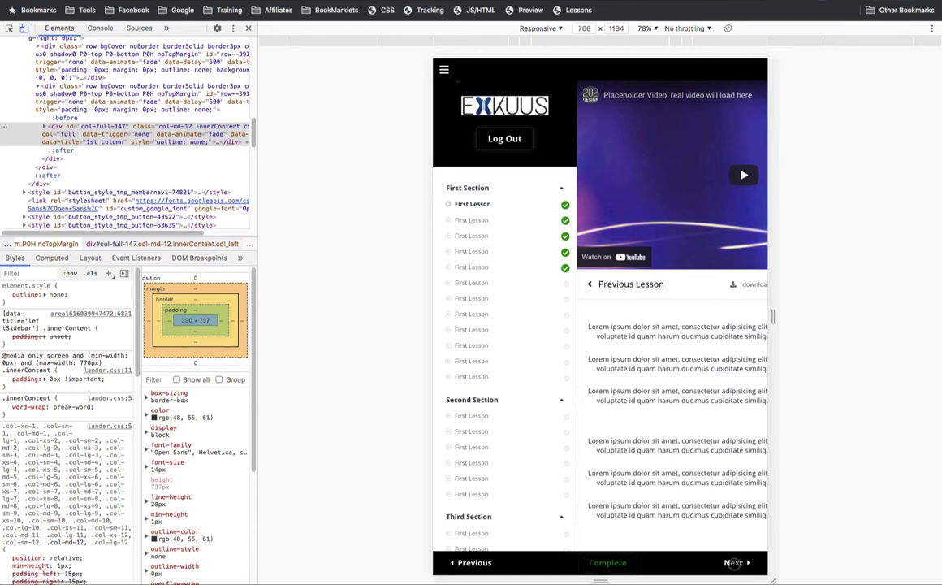
pyautogui.click(730, 562)
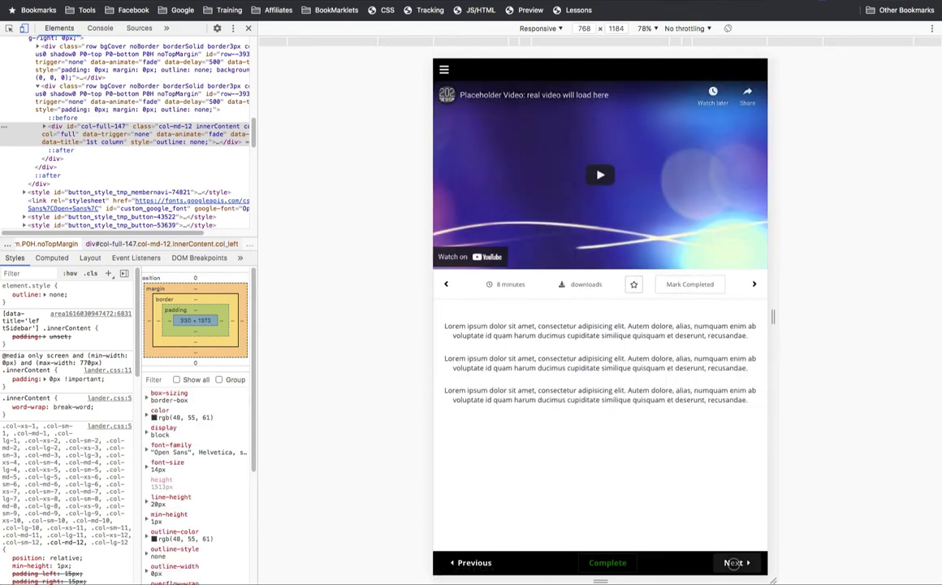
pyautogui.click(733, 562)
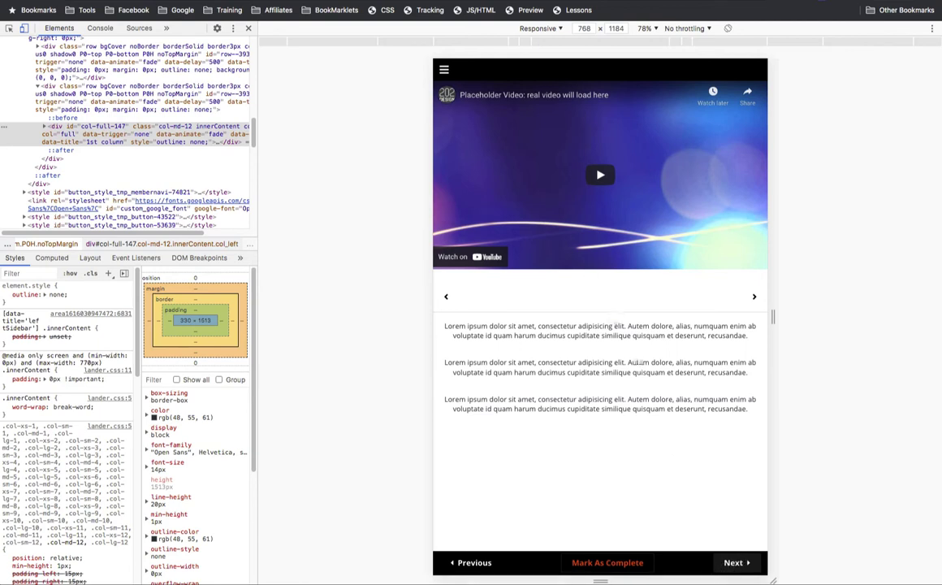
pyautogui.click(444, 68)
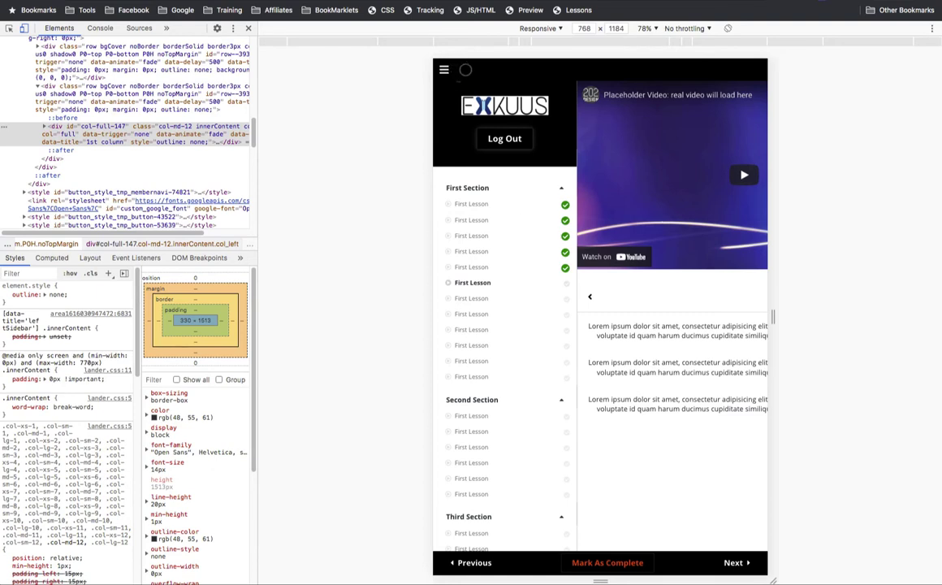
# - Open the fourth lesson, then return to the first lesson and check the sidebar's marks
pyautogui.click(473, 251)
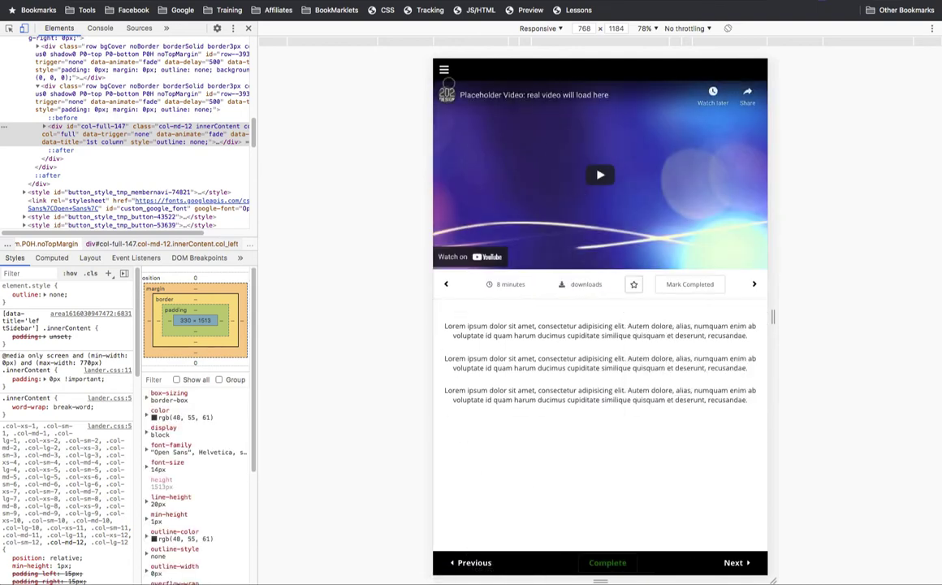
pyautogui.click(444, 70)
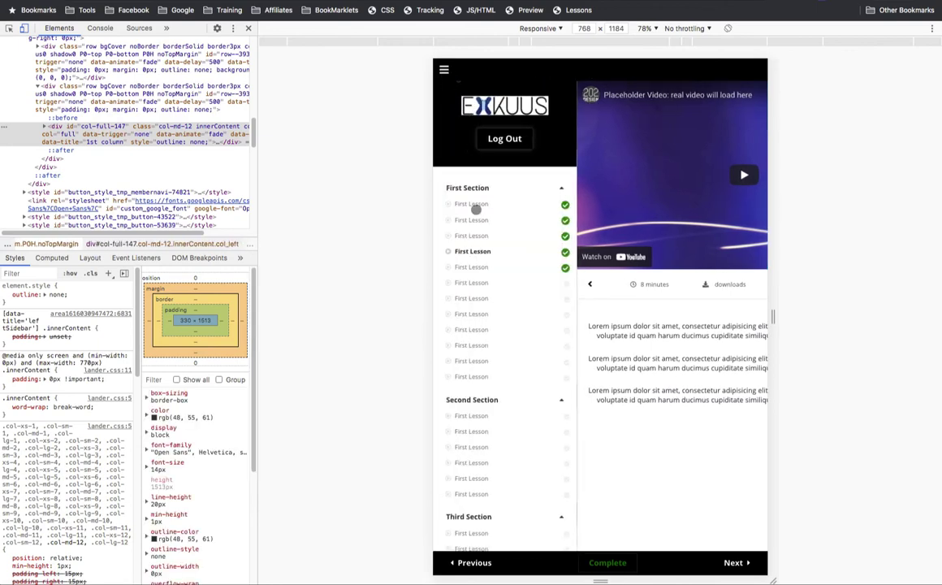
pyautogui.click(476, 204)
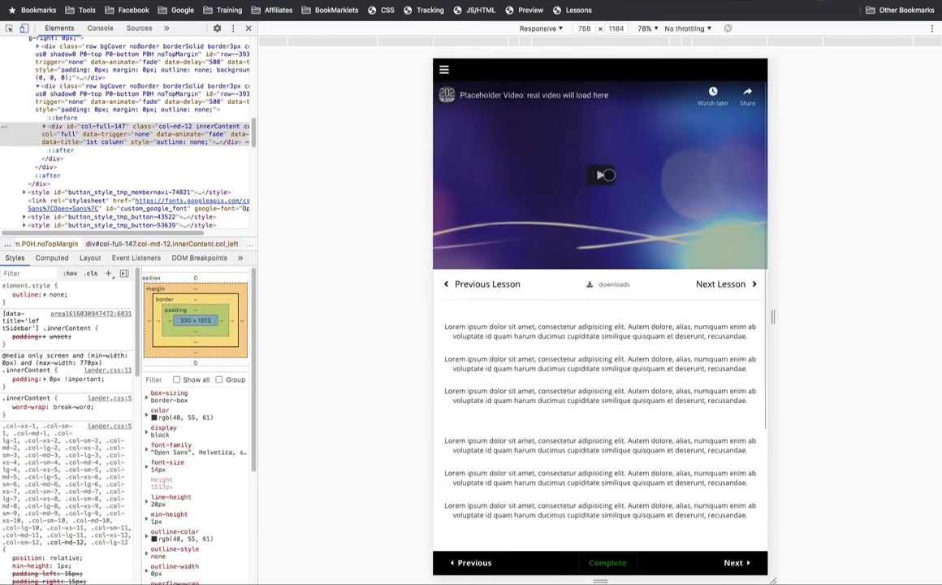
pyautogui.scroll(-10, 609, 174)
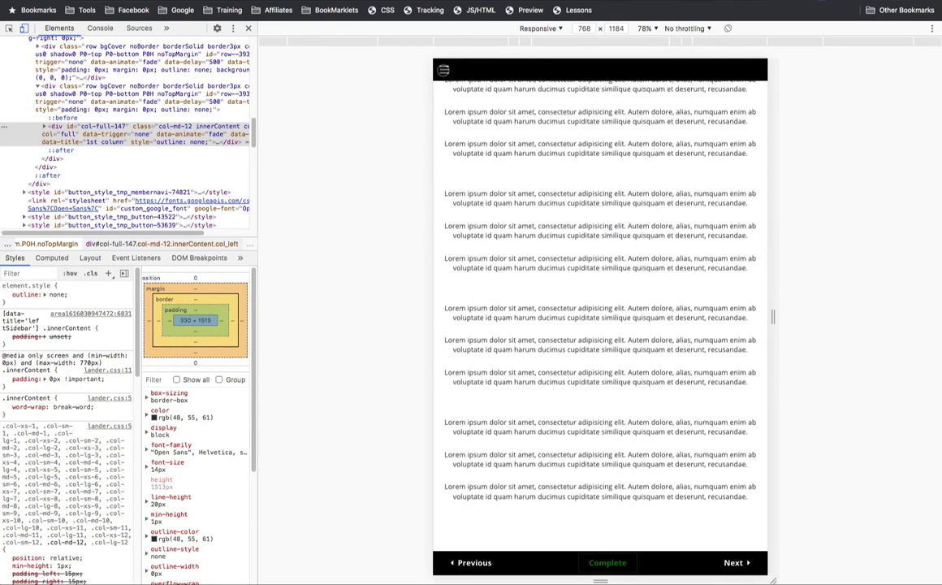
pyautogui.click(444, 70)
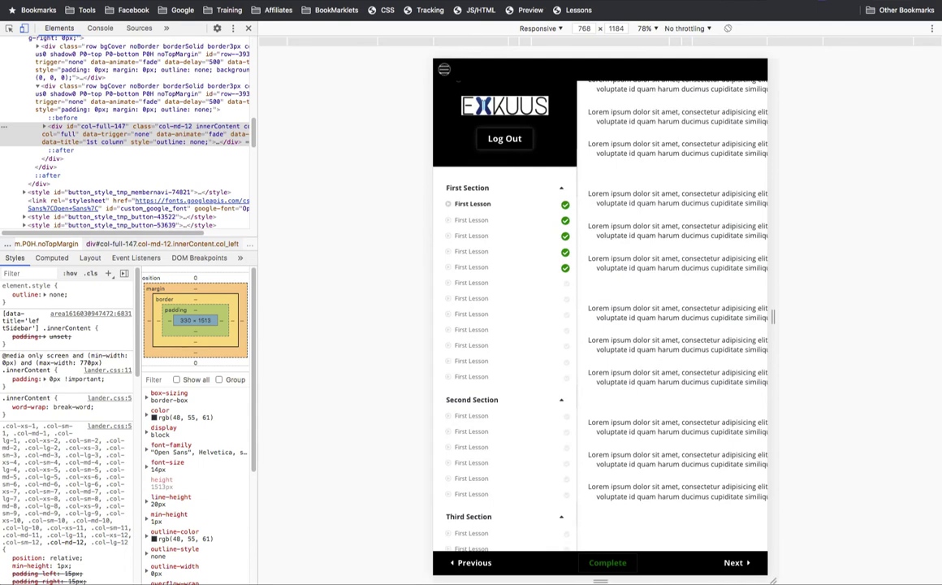
pyautogui.click(443, 70)
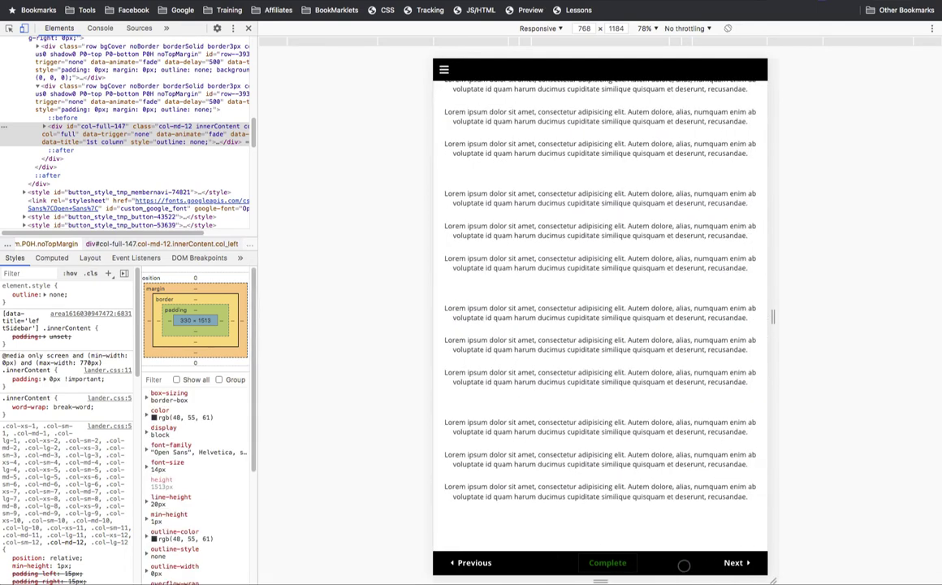
pyautogui.click(597, 562)
pyautogui.scroll(5, 581, 367)
pyautogui.scroll(-5, 580, 369)
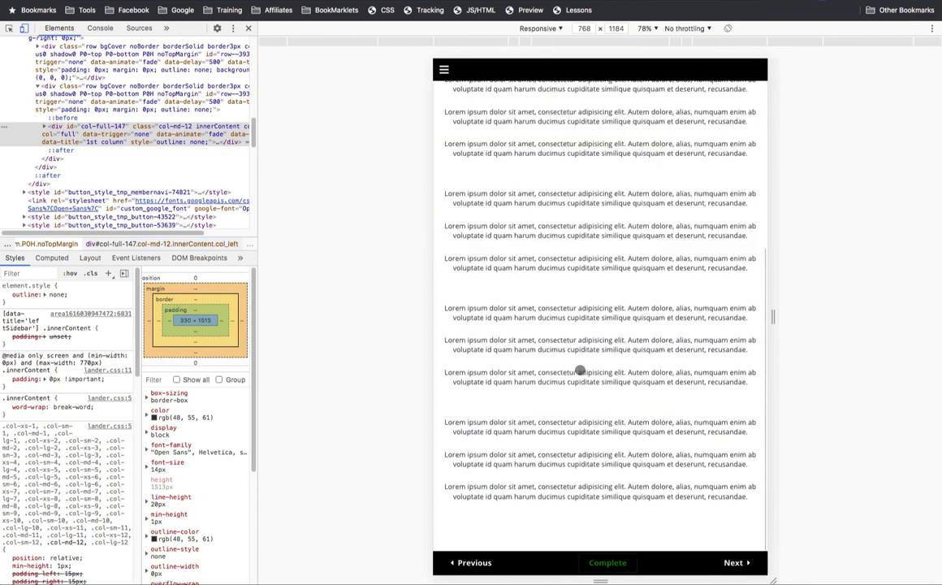
pyautogui.click(443, 69)
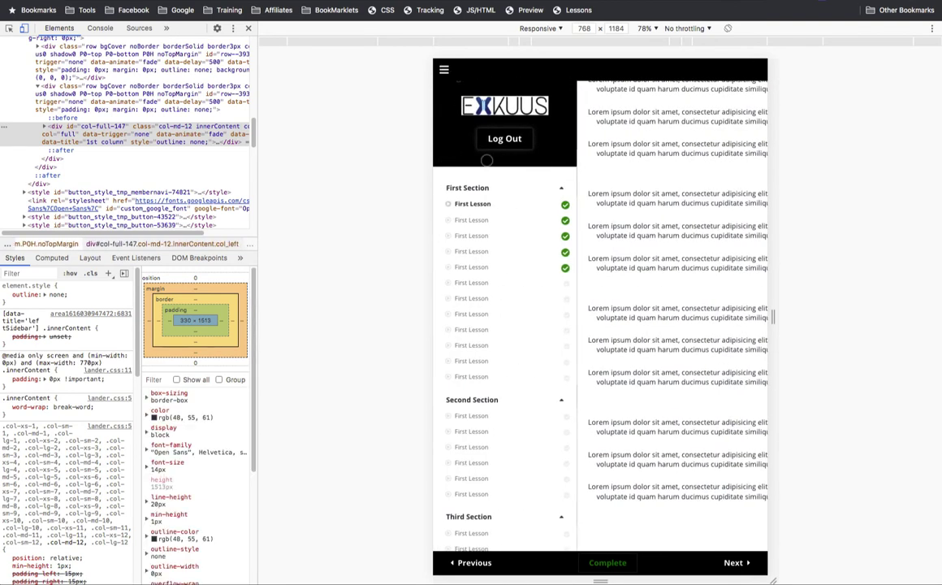
pyautogui.scroll(-8, 516, 263)
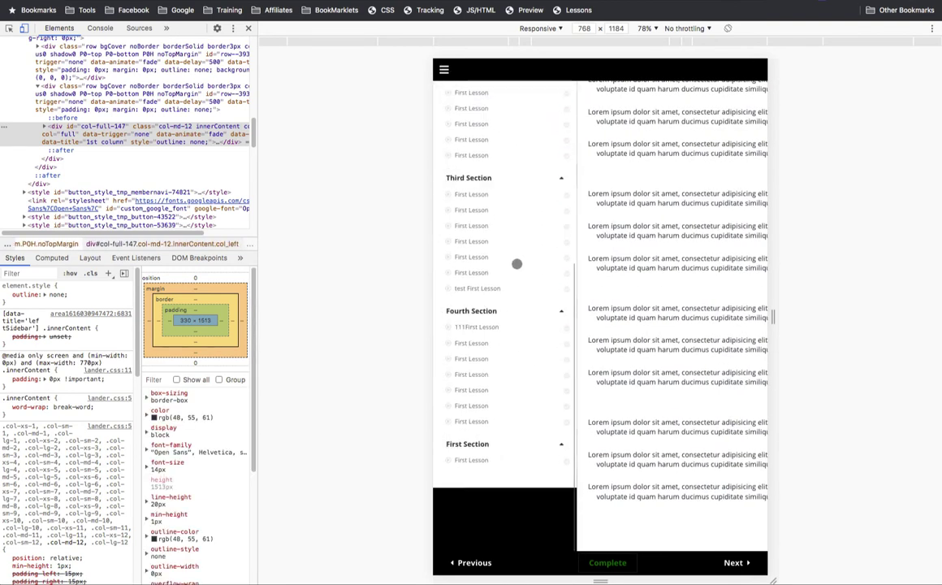
pyautogui.scroll(8, 517, 263)
pyautogui.scroll(-8, 517, 263)
pyautogui.scroll(8, 516, 264)
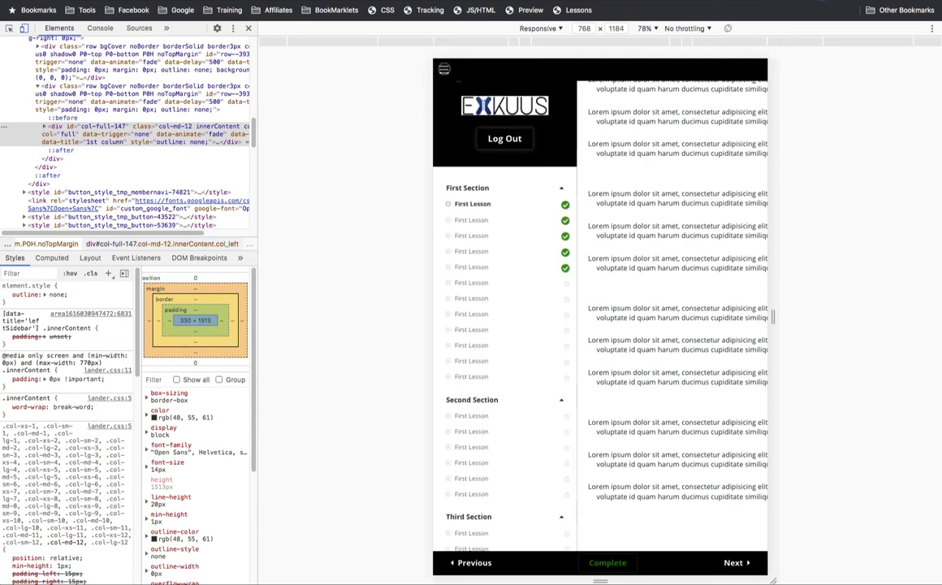
pyautogui.click(444, 69)
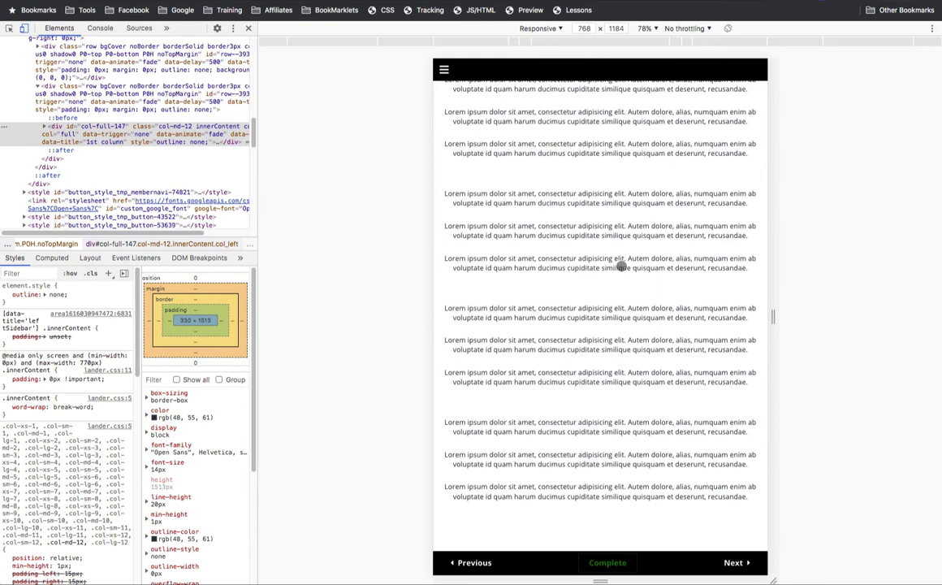
pyautogui.scroll(10, 607, 453)
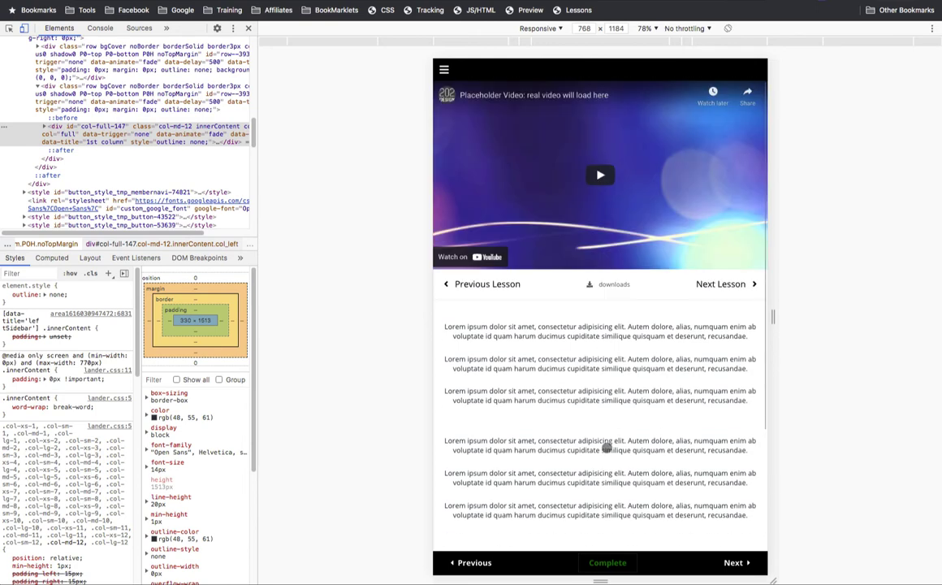
# - Exit responsive mode back to the desktop layout and scroll through the first lesson
pyautogui.click(26, 30)
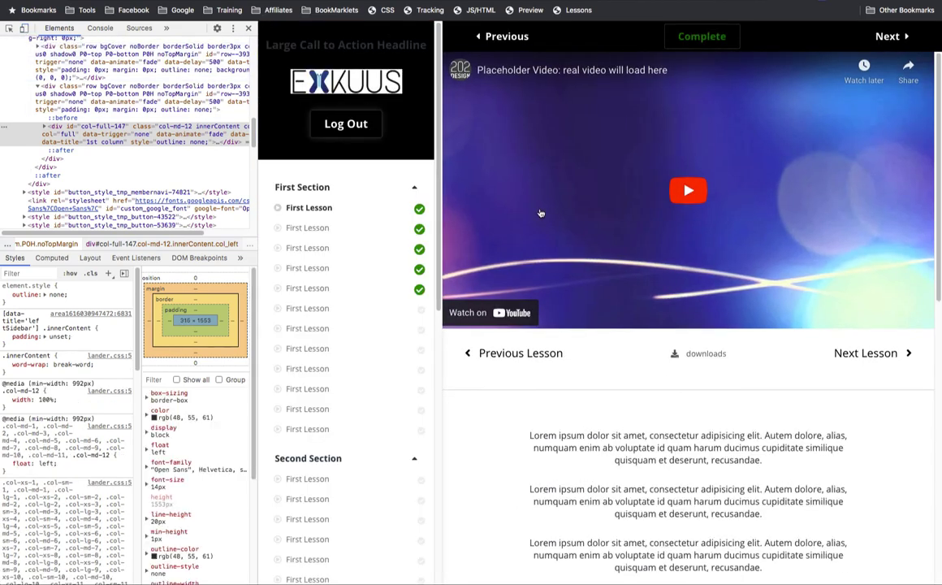
pyautogui.scroll(-5, 540, 213)
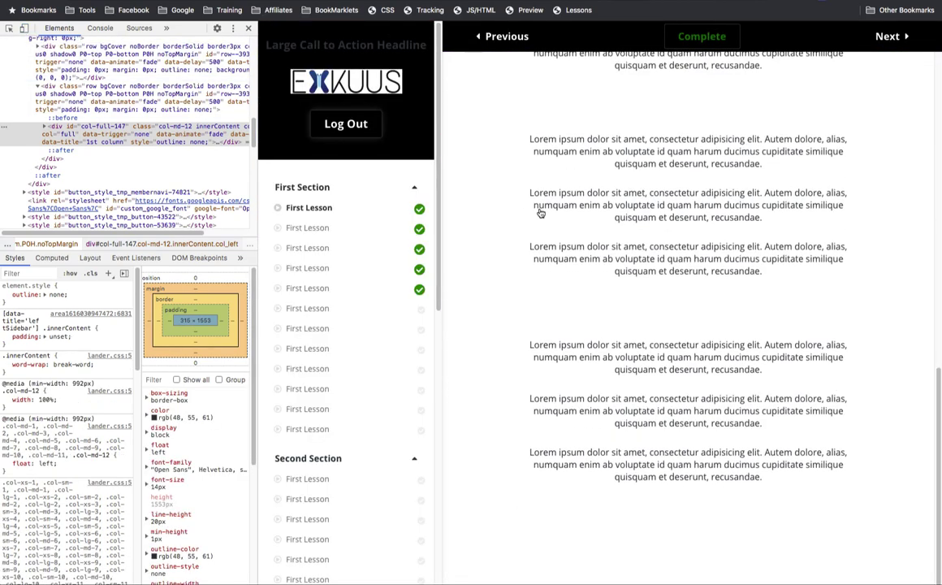
pyautogui.scroll(5, 540, 213)
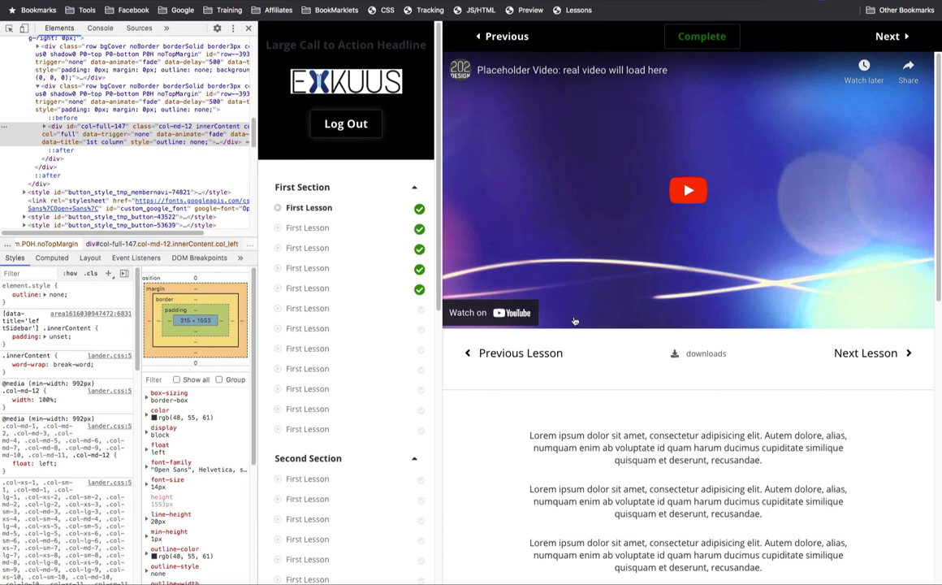
pyautogui.scroll(-5, 568, 316)
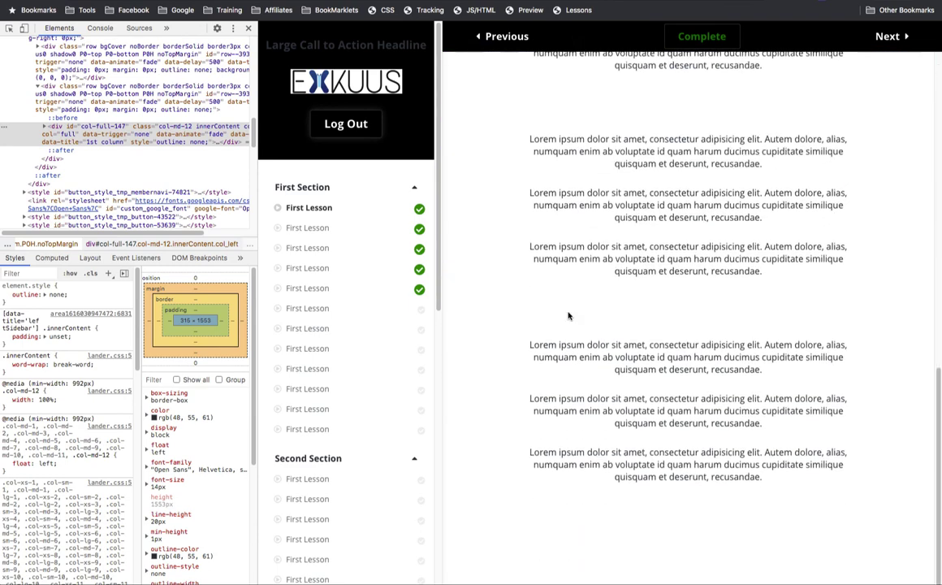
pyautogui.scroll(5, 568, 315)
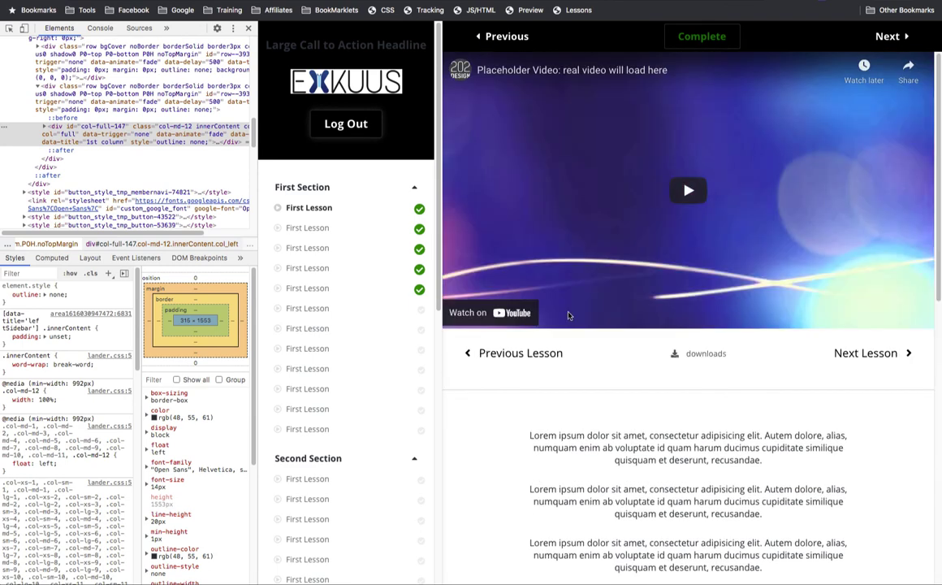